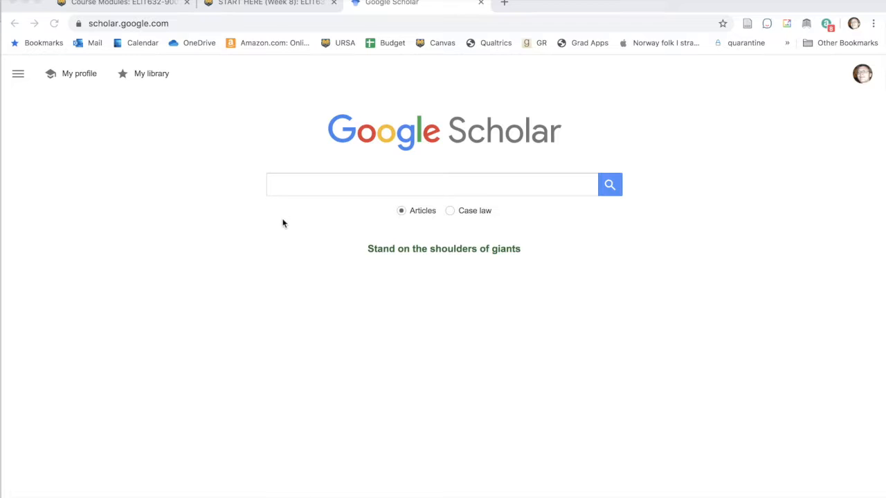
# Search the articles for publications by the author, using the author's full name as the query
pyautogui.click(313, 186)
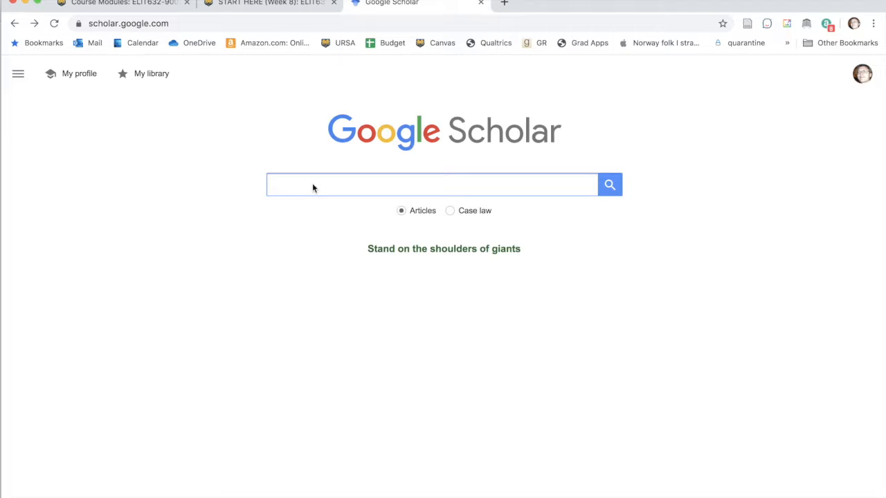
pyautogui.write('t')
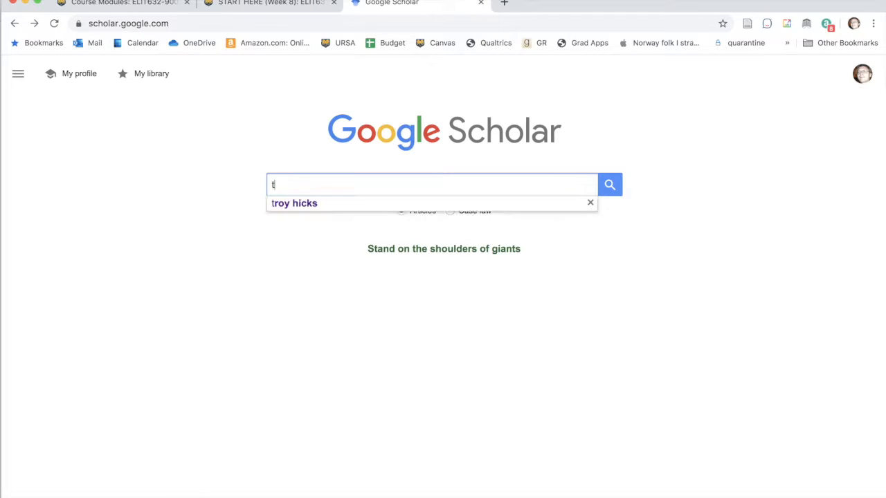
pyautogui.write('roy hicks')
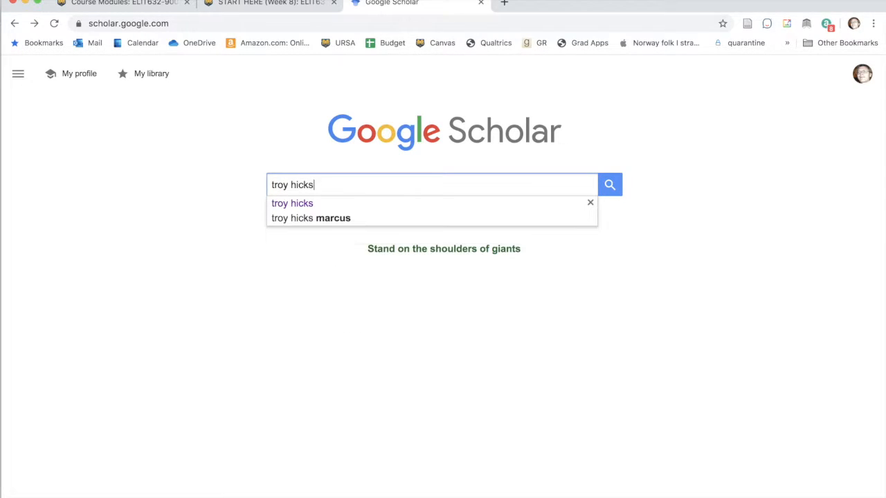
pyautogui.press('Return')
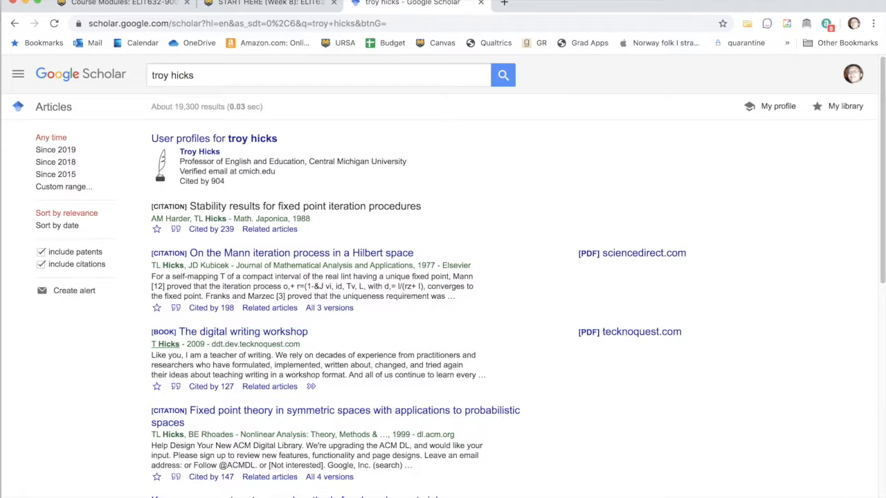
# Open the citation formats for the book "The digital writing workshop" and copy its APA citation
pyautogui.moveTo(876, 181); pyautogui.dragTo(879, 267)
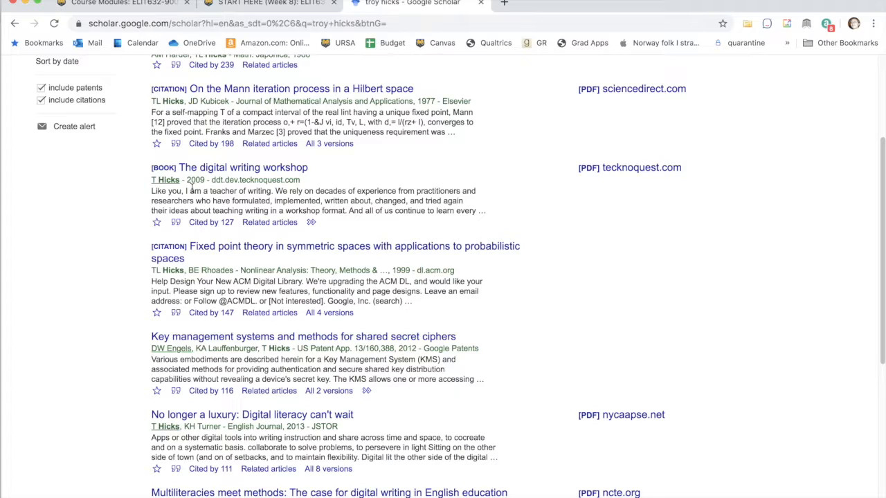
pyautogui.click(176, 224)
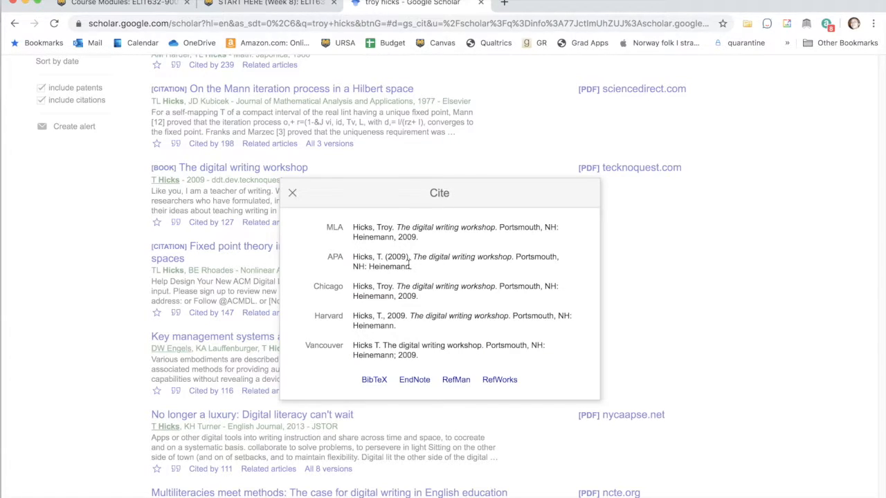
pyautogui.click(419, 268)
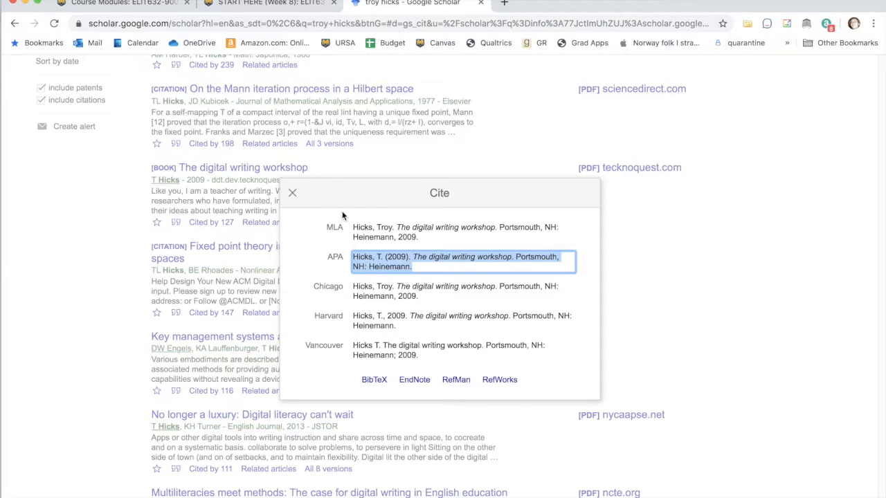
pyautogui.click(112, 1)
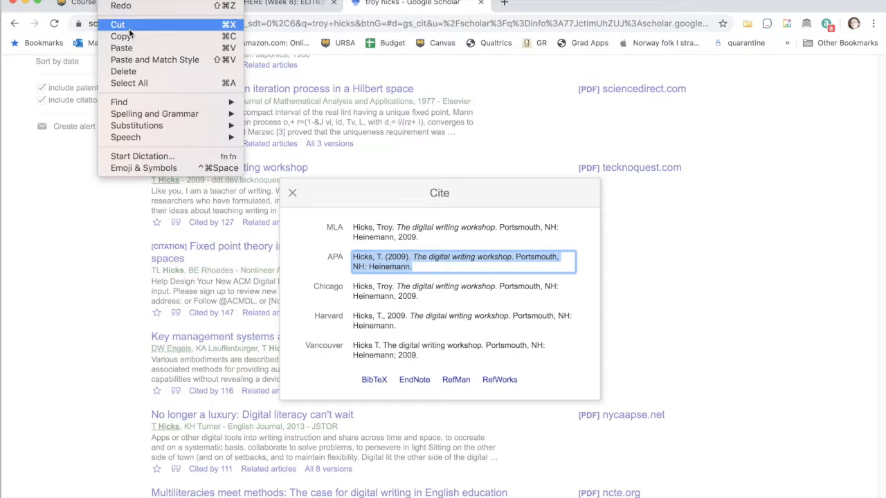
pyautogui.click(130, 36)
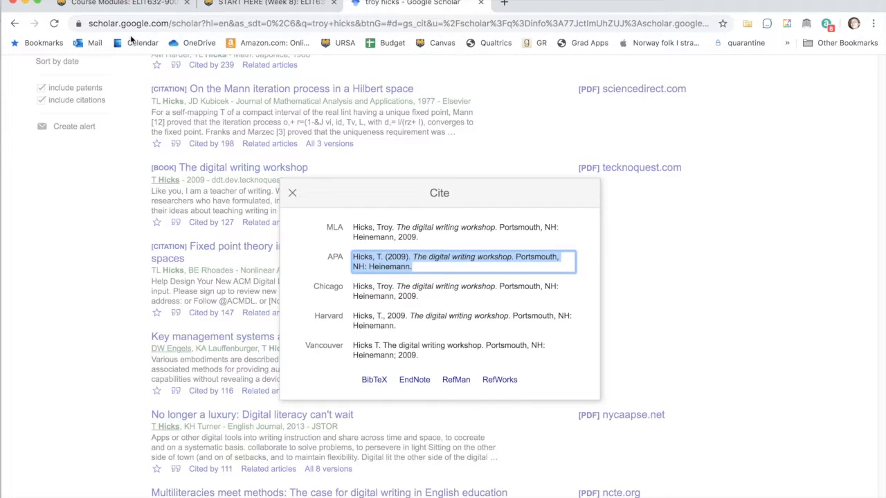
# Switch to Microsoft Word and delete all existing text from the document
pyautogui.press('super+Tab')
pyautogui.press('super+Tab')
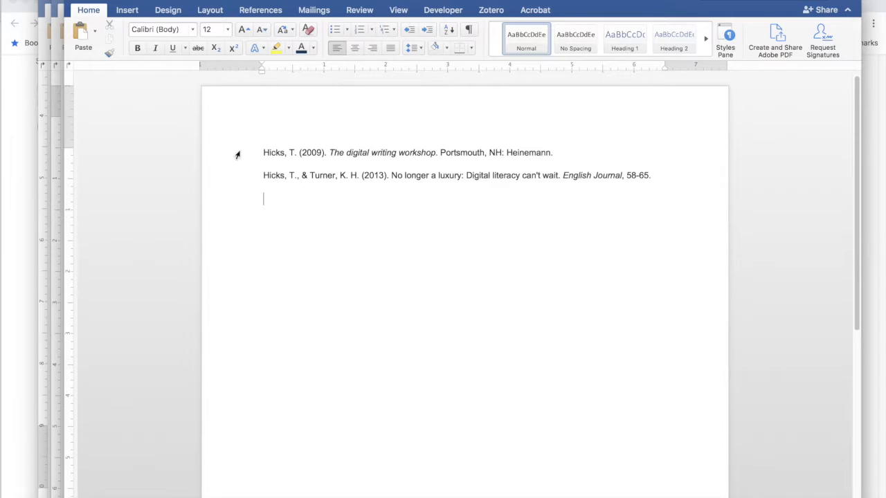
pyautogui.click(237, 155)
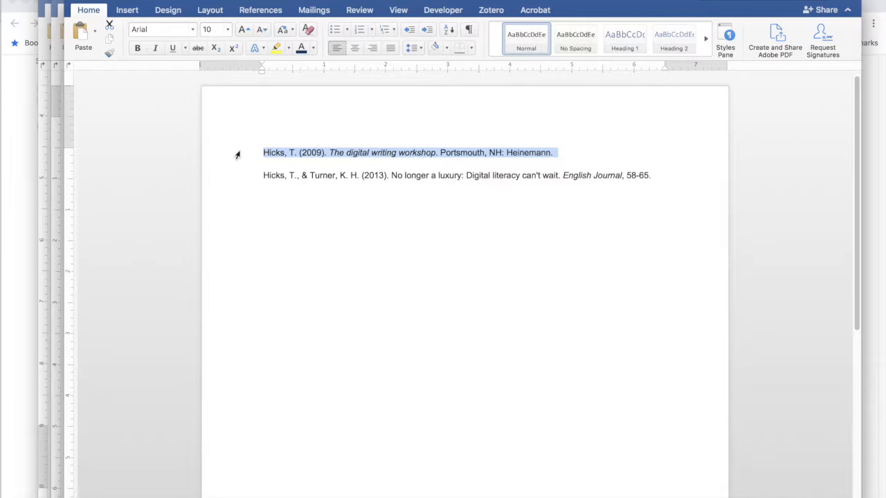
pyautogui.click(235, 160)
pyautogui.press('super+a')
pyautogui.press('BackSpace')
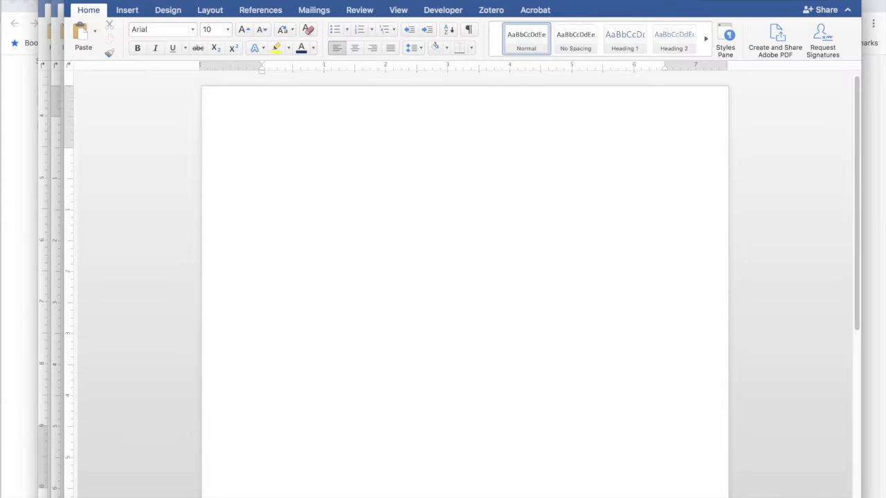
# Paste the copied APA citation into the empty document and start a new paragraph below it
pyautogui.click(104, 0)
pyautogui.click(114, 58)
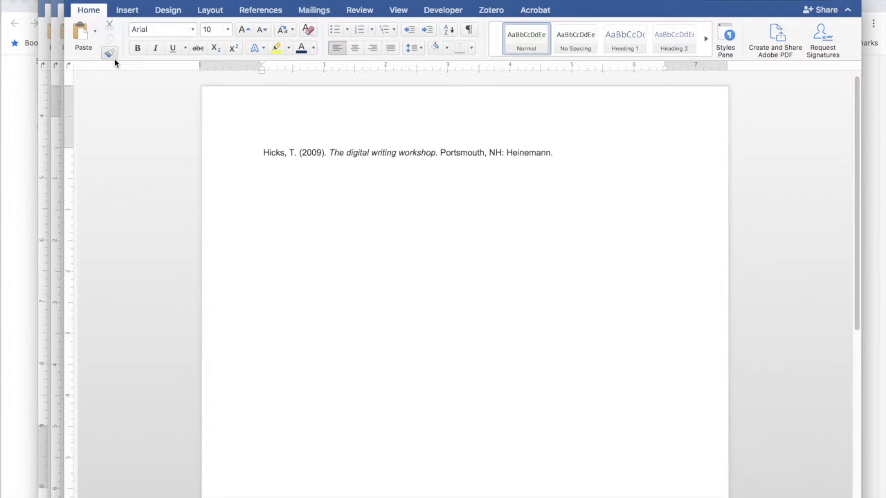
pyautogui.press('Return')
# Switch back to Google Scholar in Chrome and copy the APA citation of the book "Because digital writing matters"
pyautogui.press('super+Tab')
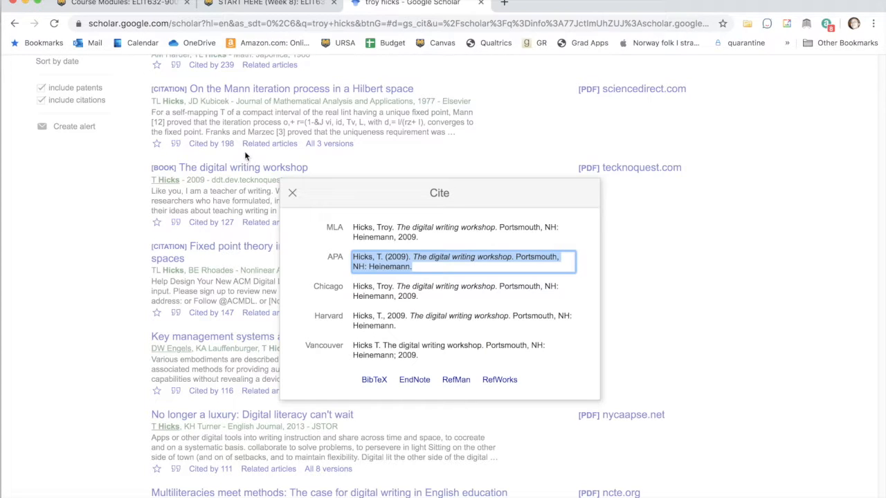
pyautogui.click(294, 194)
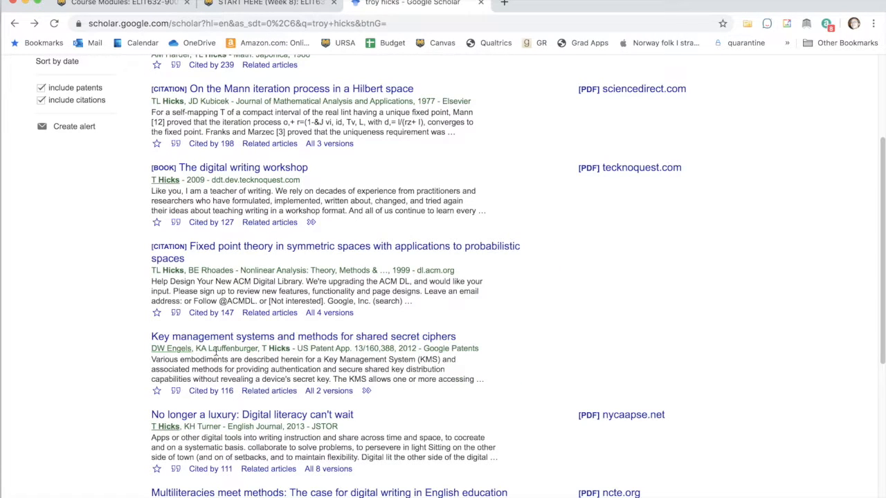
pyautogui.moveTo(883, 233); pyautogui.dragTo(865, 378)
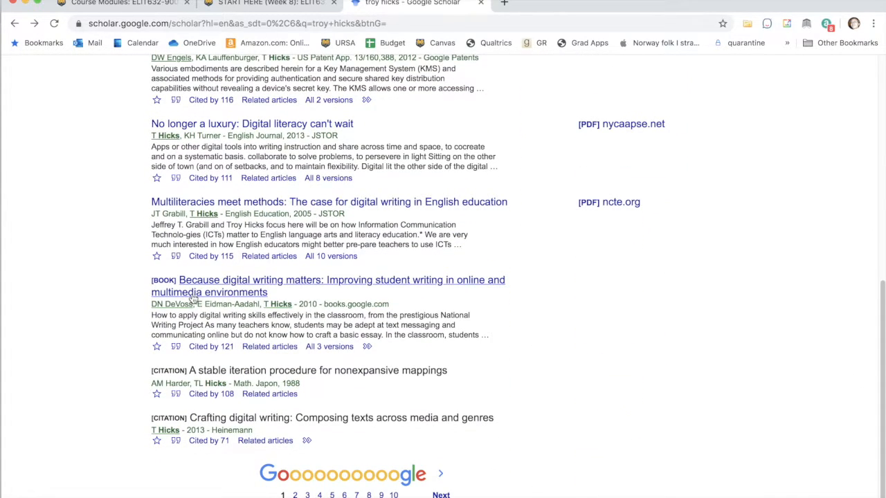
pyautogui.click(176, 350)
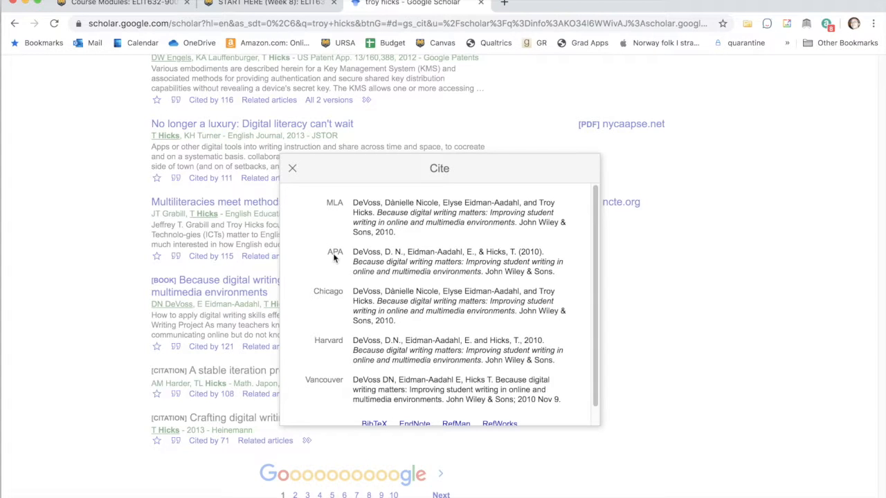
pyautogui.click(384, 259)
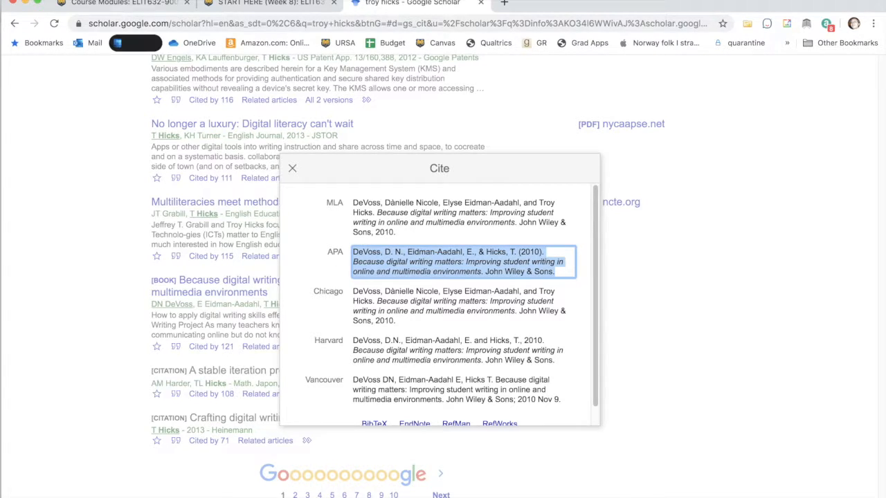
pyautogui.click(119, 14)
pyautogui.click(121, 36)
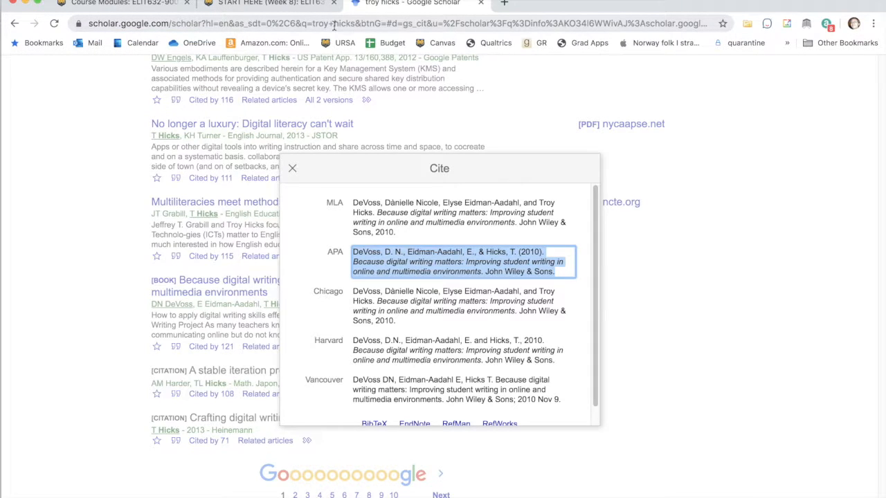
# Switch to Microsoft Word and paste the copied citation below the first one
pyautogui.press('super+Tab')
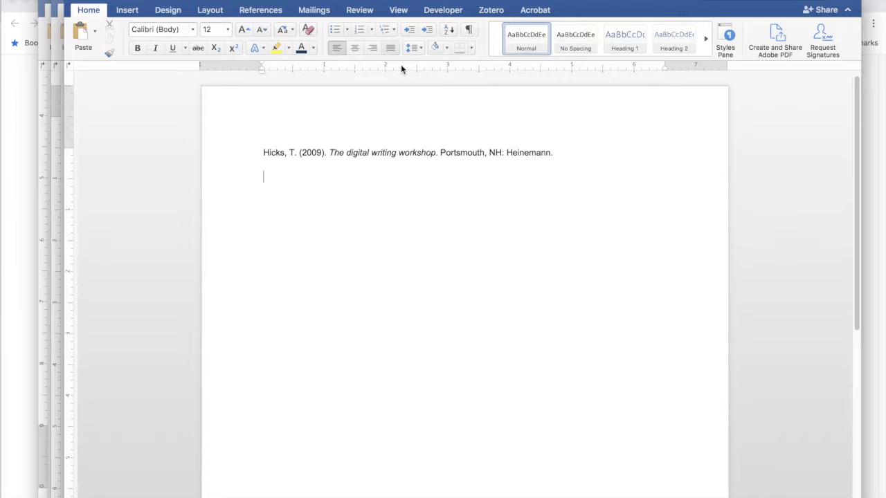
pyautogui.press('super+v')
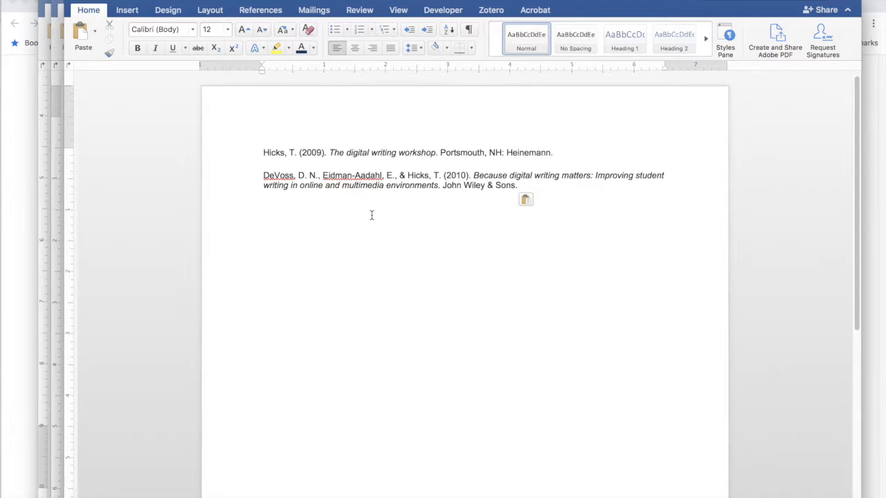
pyautogui.click(255, 186)
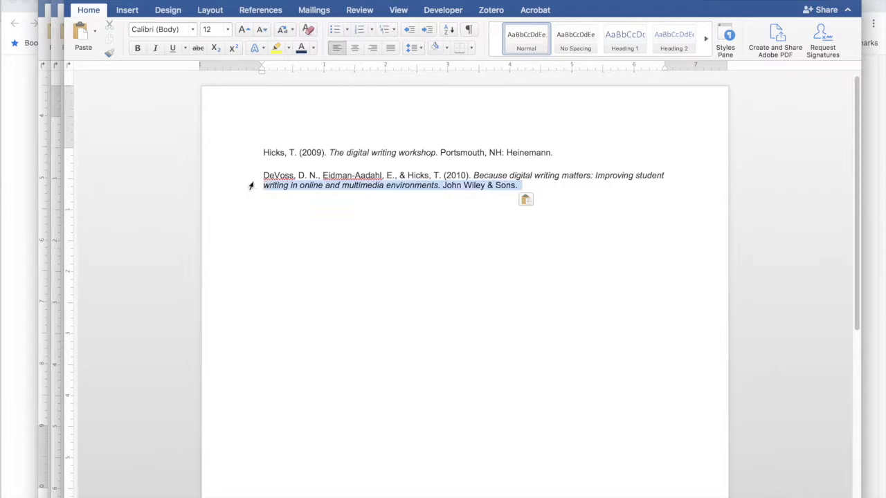
pyautogui.moveTo(247, 176); pyautogui.dragTo(250, 182)
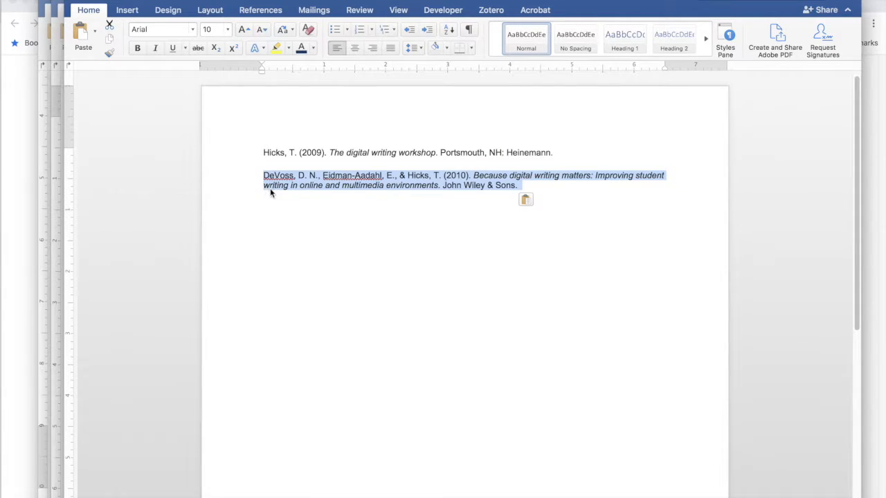
pyautogui.click(266, 188)
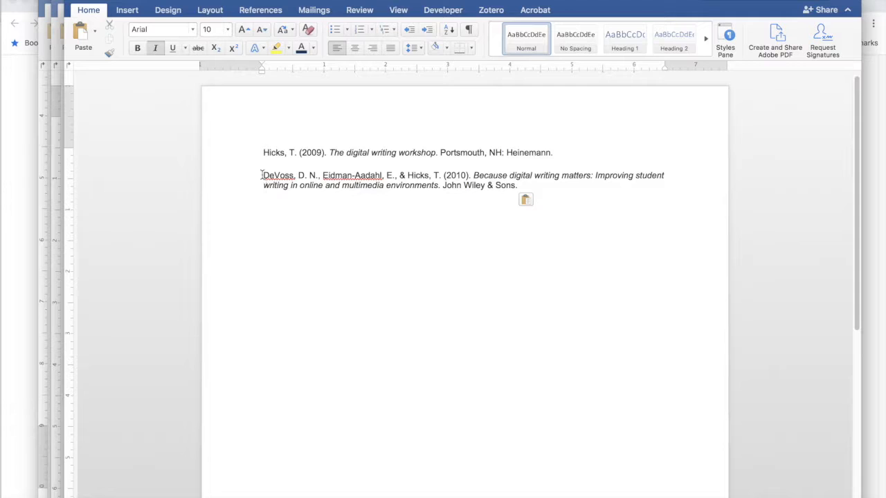
pyautogui.click(262, 175)
pyautogui.press('Tab')
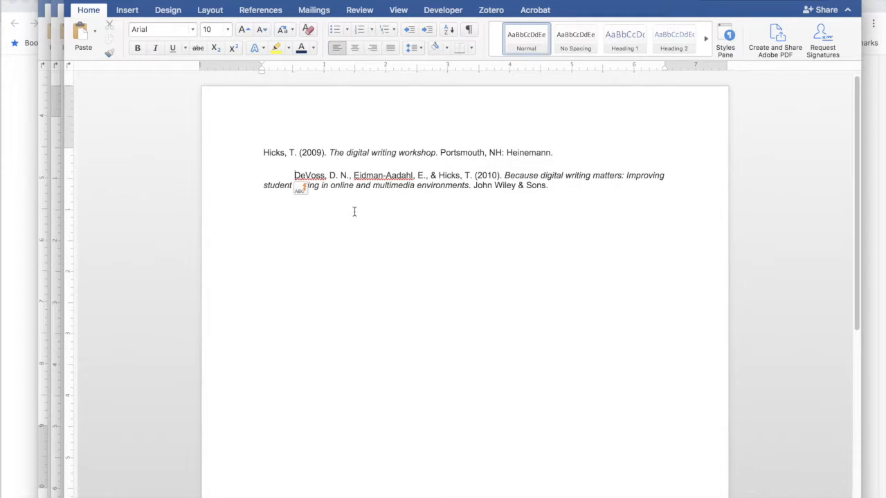
pyautogui.press('BackSpace')
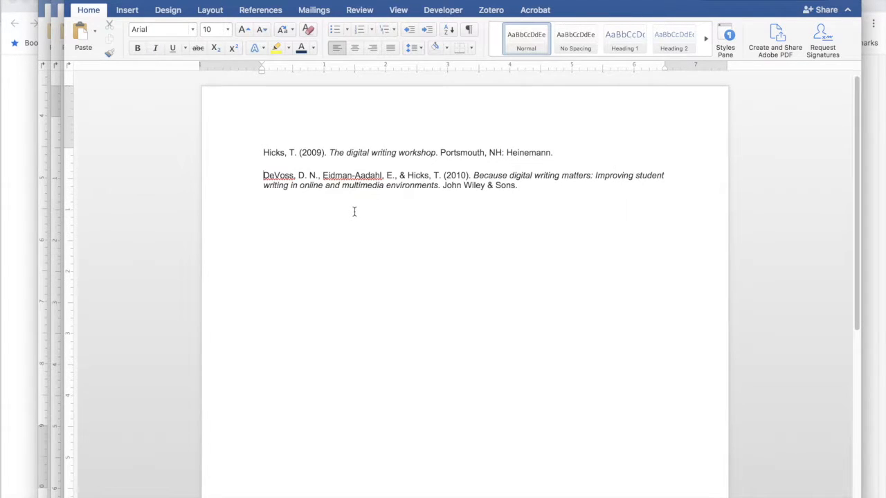
pyautogui.tripleClick(274, 185)
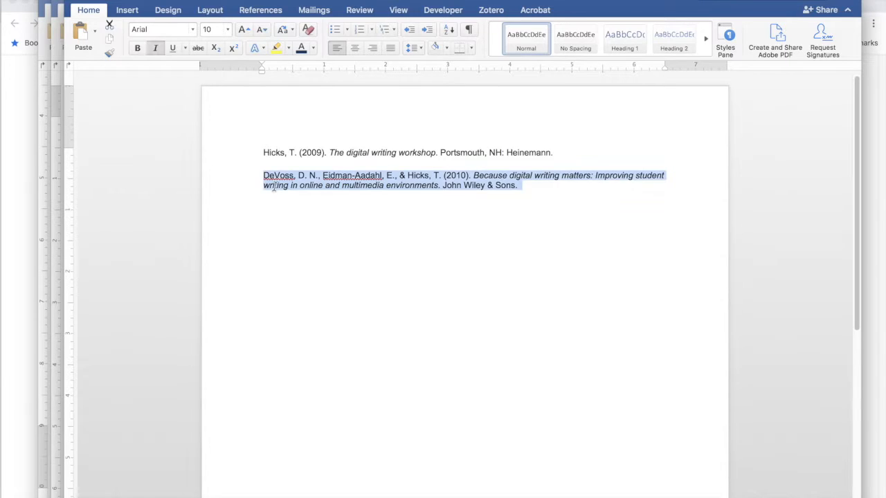
pyautogui.click(274, 186)
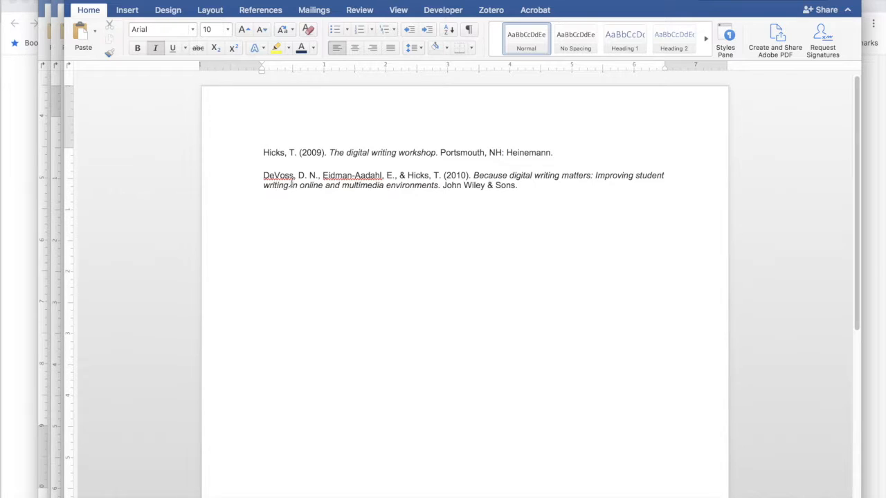
# Apply a hanging indent to the "Because digital writing matters" citation
pyautogui.press('super+t')
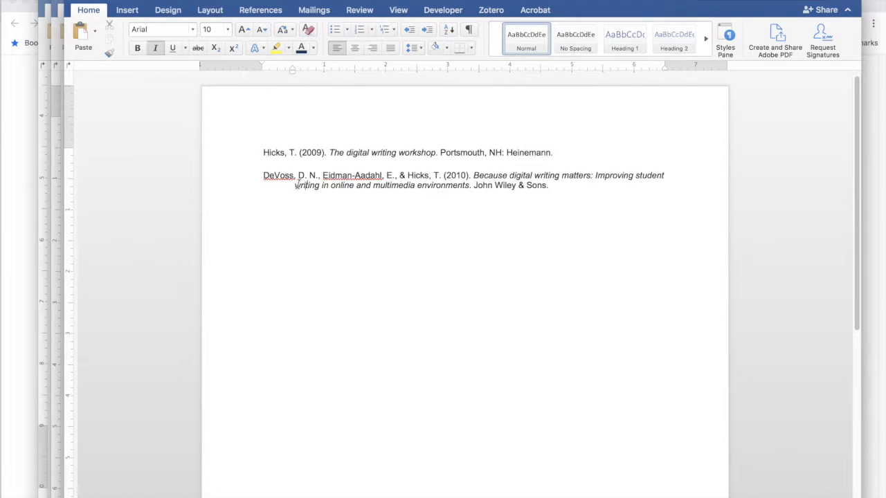
pyautogui.click(164, 1)
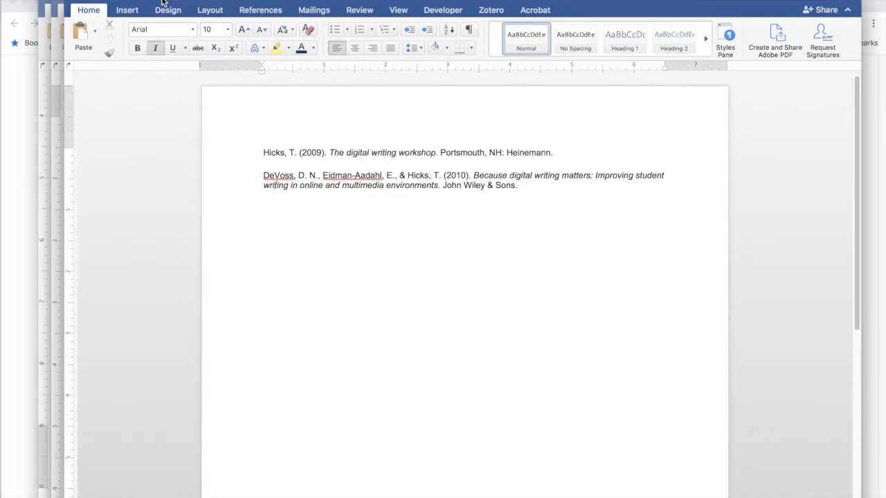
pyautogui.press('super+t')
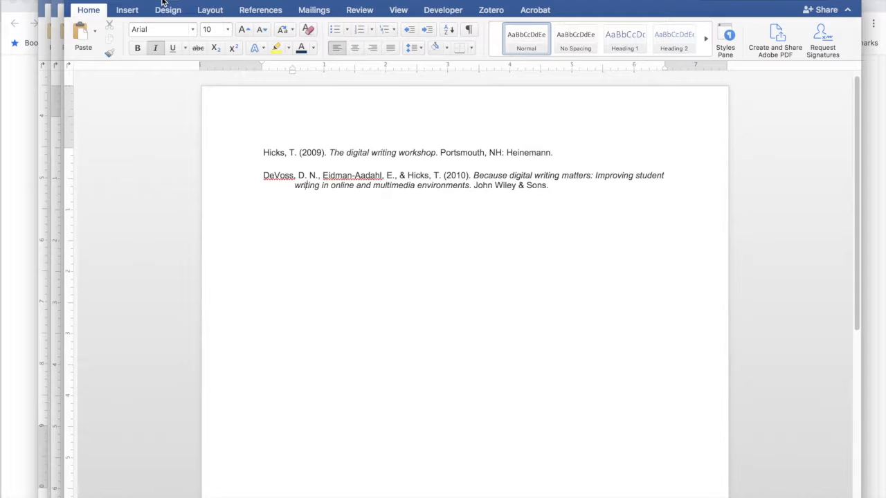
# Check the publisher details at the end of the second citation against its APA entry in Google Scholar
pyautogui.click(580, 188)
pyautogui.press('Left')
pyautogui.press('Left')
pyautogui.press('Left')
pyautogui.press('Left')
pyautogui.press('Left')
pyautogui.press('Left')
pyautogui.press('Left')
pyautogui.press('Left')
pyautogui.press('Left')
pyautogui.press('Left')
pyautogui.press('Left')
pyautogui.press('Left')
pyautogui.press('Left')
pyautogui.press('Left')
pyautogui.press('Left')
pyautogui.press('Left')
pyautogui.press('super+Tab')
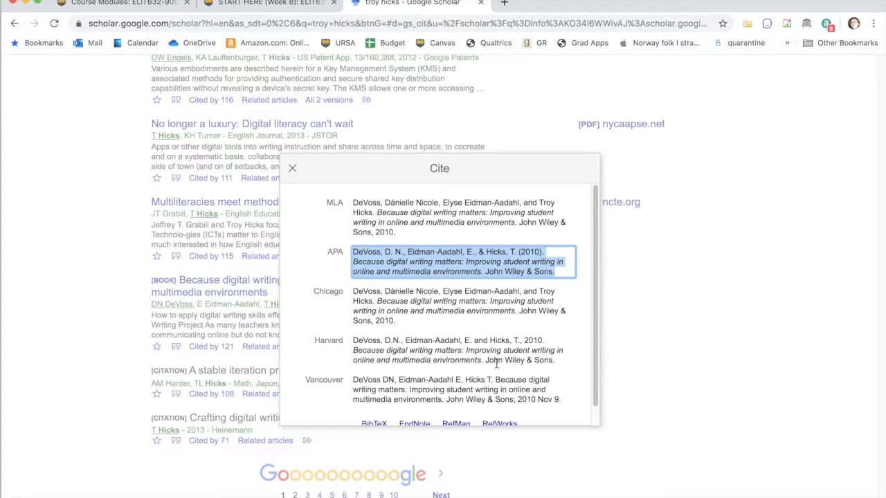
pyautogui.click(488, 274)
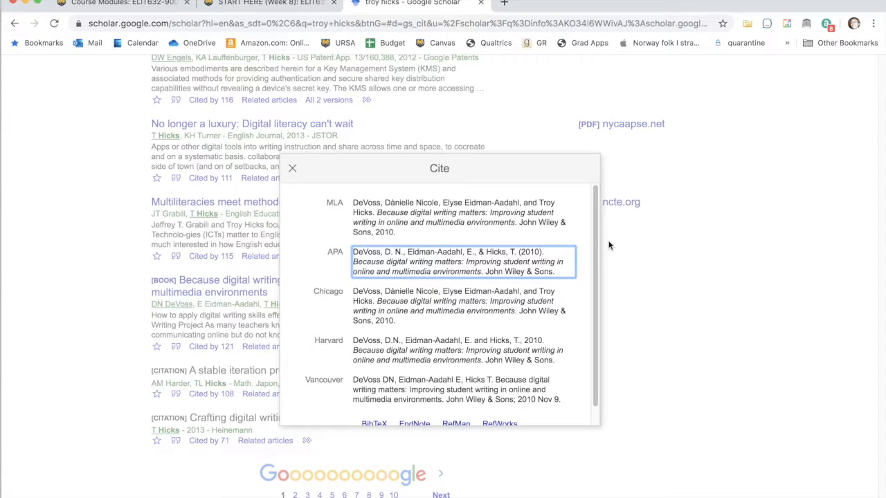
# Switch to Microsoft Word and insert the publisher location "New York, NY:" before "John Wiley & Sons" in the second citation
pyautogui.press('super+Tab')
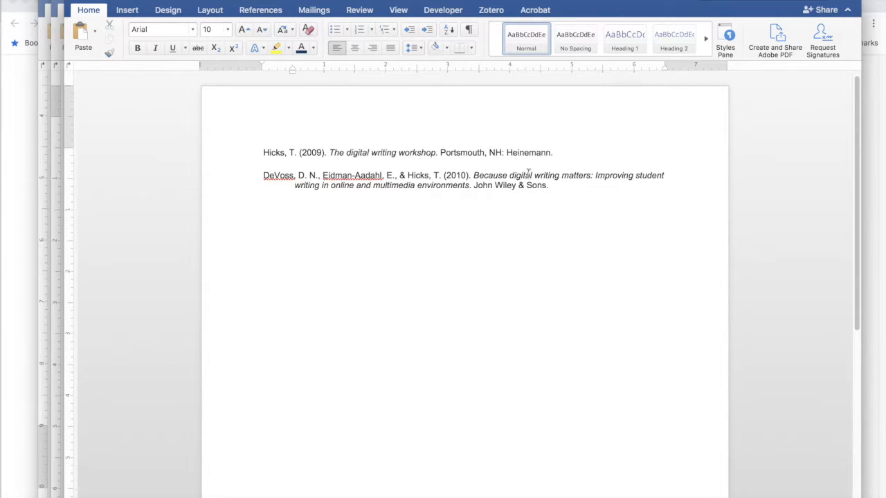
pyautogui.click(475, 186)
pyautogui.write('New York, NY:')
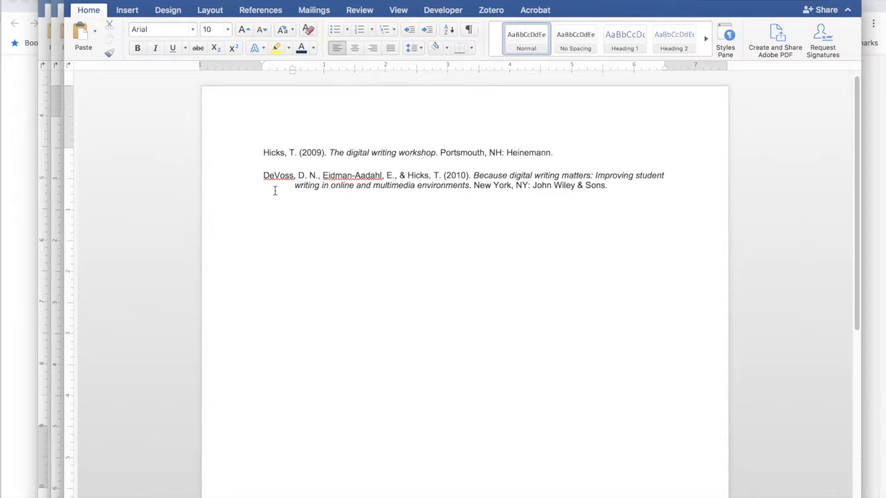
# Review the second citation's APA formatting part by part: the author names, publication year and italicised title, finishing with the entire entry
pyautogui.moveTo(263, 175); pyautogui.dragTo(317, 175)
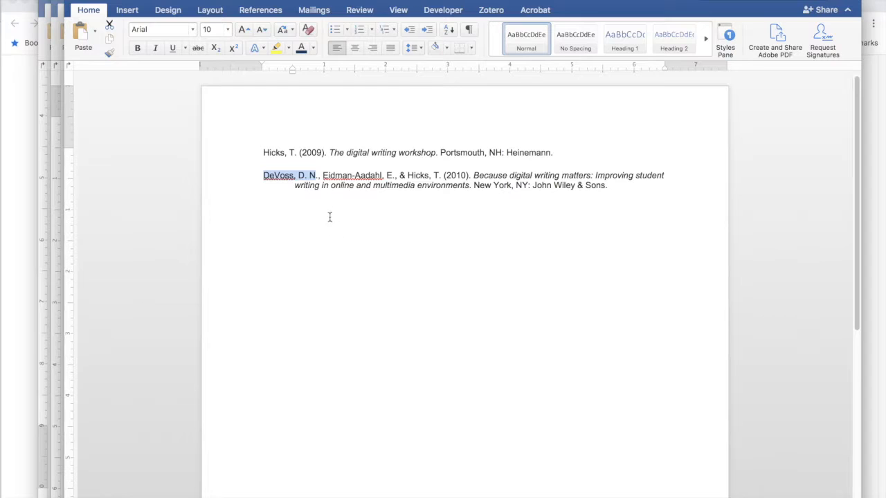
pyautogui.moveTo(322, 175); pyautogui.dragTo(443, 177)
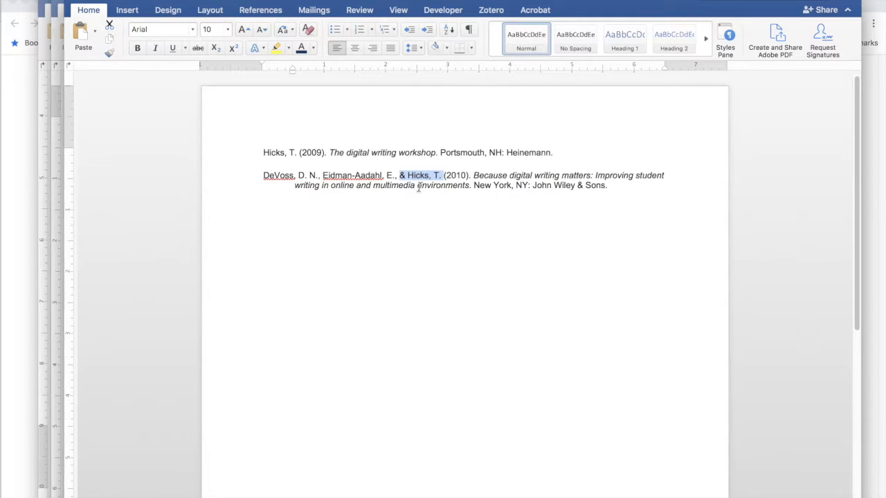
pyautogui.moveTo(445, 176); pyautogui.dragTo(468, 175)
pyautogui.click(456, 177)
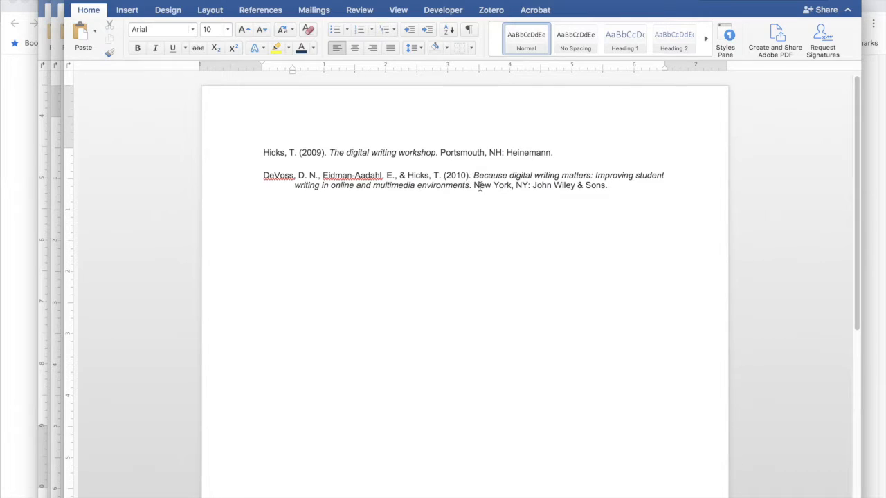
pyautogui.click(469, 176)
pyautogui.moveTo(469, 177); pyautogui.dragTo(272, 182)
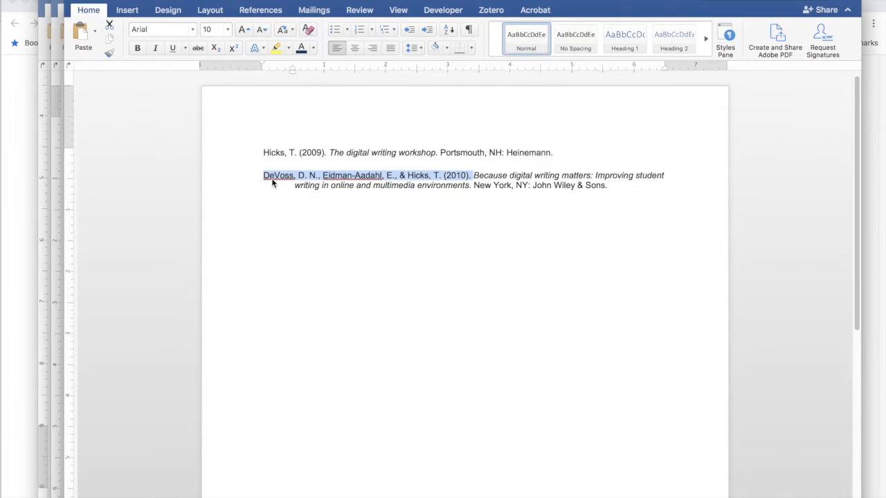
pyautogui.moveTo(473, 176)
pyautogui.mouseDown()
pyautogui.moveTo(513, 176)
pyautogui.moveTo(461, 192)
pyautogui.moveTo(471, 186)
pyautogui.mouseUp()
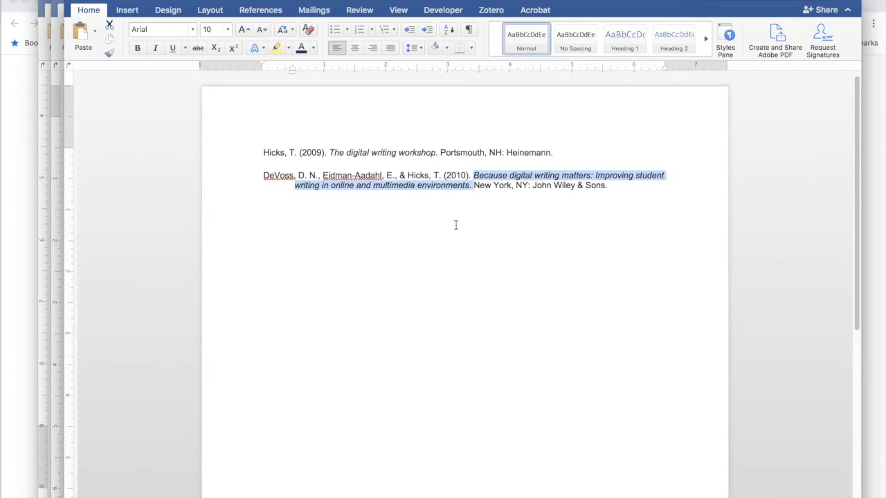
pyautogui.click(500, 177)
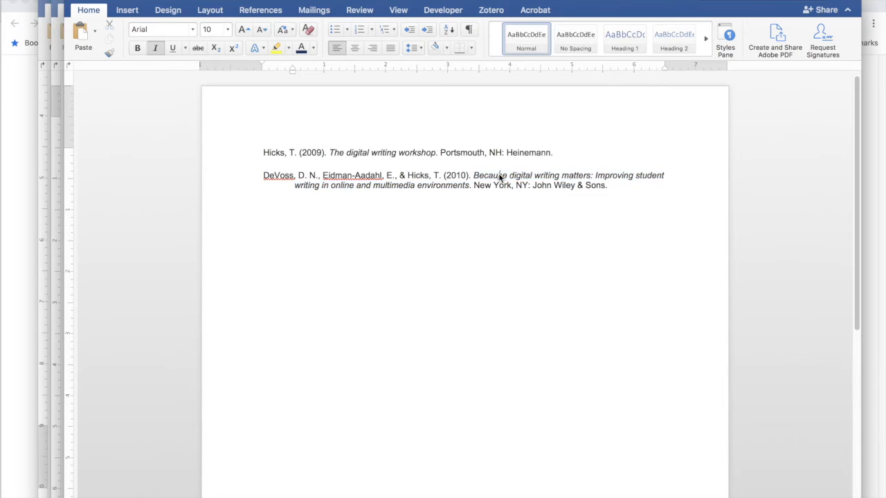
pyautogui.moveTo(510, 175); pyautogui.dragTo(580, 178)
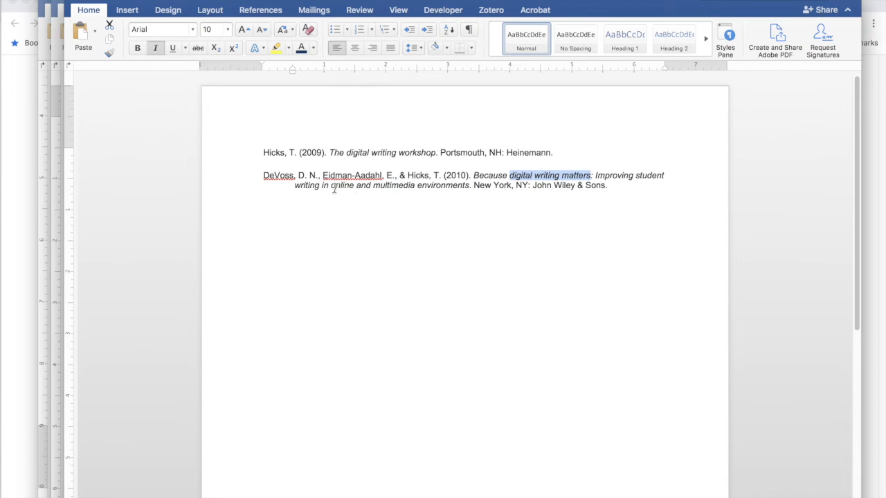
pyautogui.moveTo(262, 175); pyautogui.dragTo(610, 185)
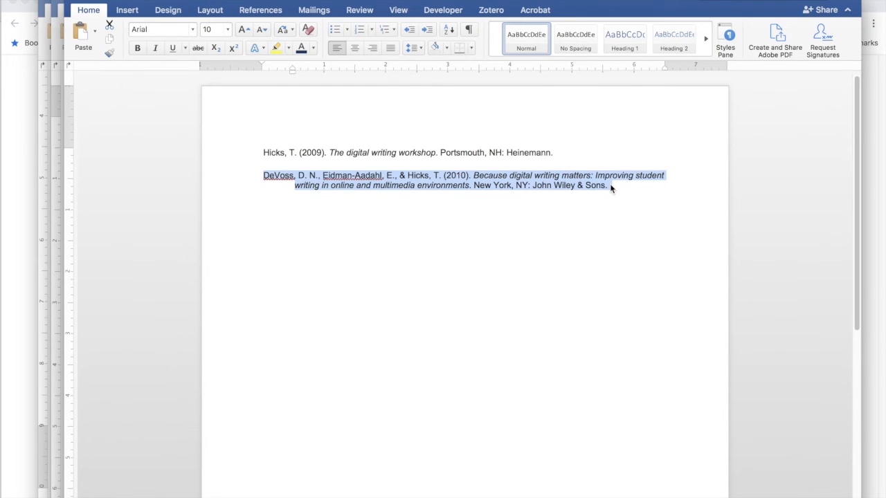